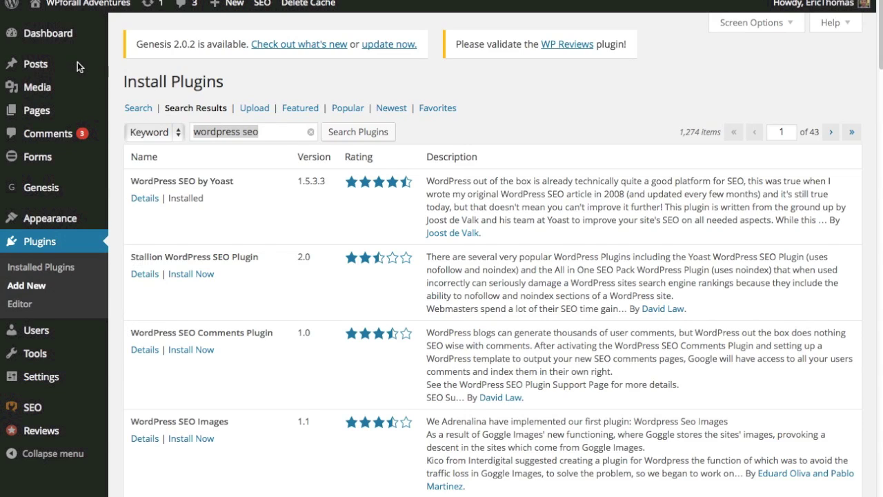
Step: Scroll down the post list, which now shows the SEO and focus keyword columns
{"action": "mouse_move", "coordinate": [49, 68]}
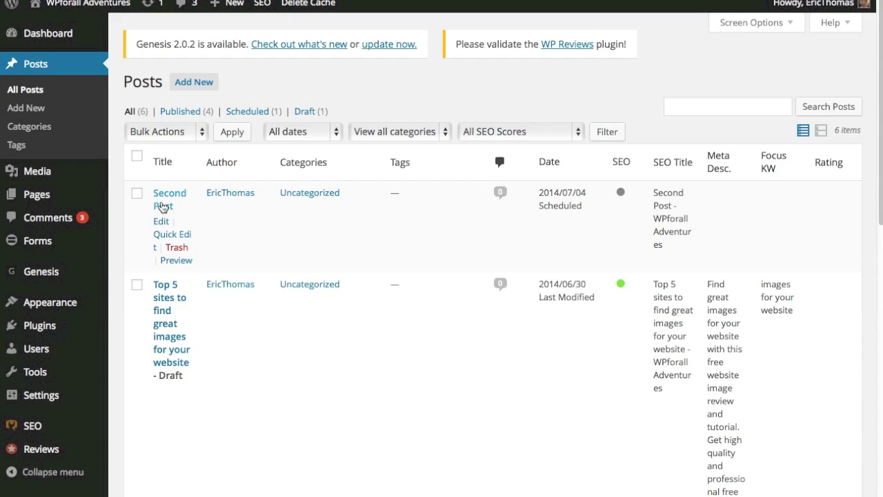
{"action": "scroll", "coordinate": [118, 241], "scroll_direction": "down", "scroll_amount": 1}
Step: Edit the 'Top 5 sites to find great images for your website' draft in Visual mode, scrolled to the Yoast box
{"action": "left_click", "coordinate": [160, 360]}
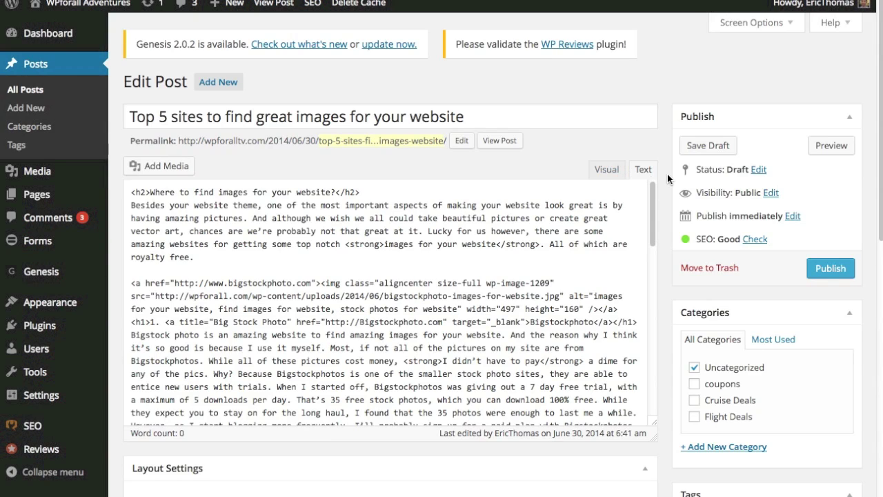
{"action": "left_click", "coordinate": [611, 171]}
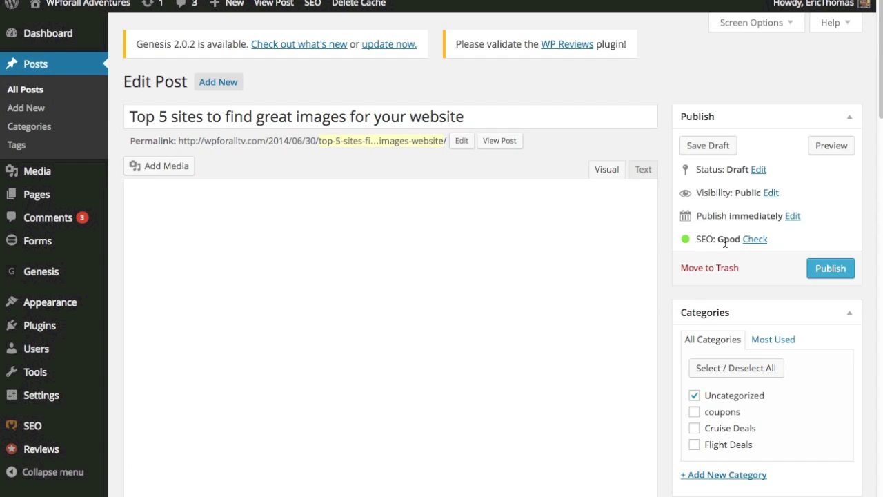
{"action": "scroll", "coordinate": [663, 246], "scroll_direction": "down", "scroll_amount": 10}
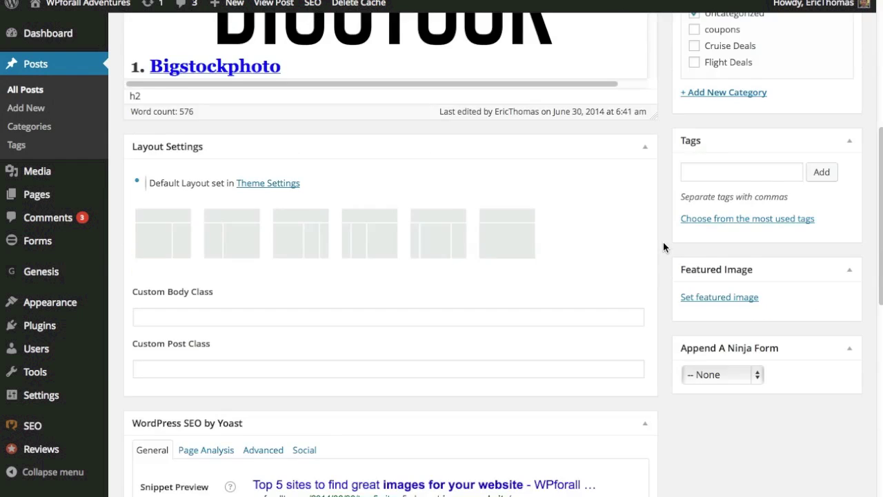
{"action": "scroll", "coordinate": [663, 246], "scroll_direction": "down", "scroll_amount": 5}
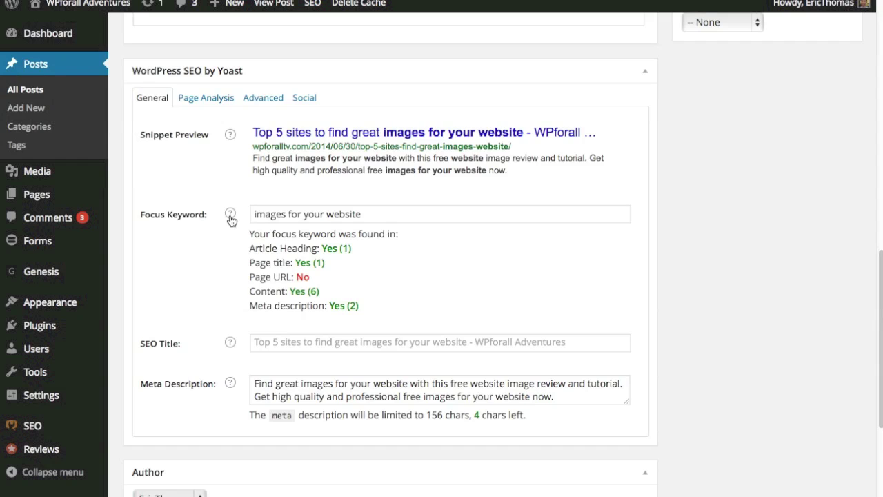
{"action": "triple_click", "coordinate": [317, 214]}
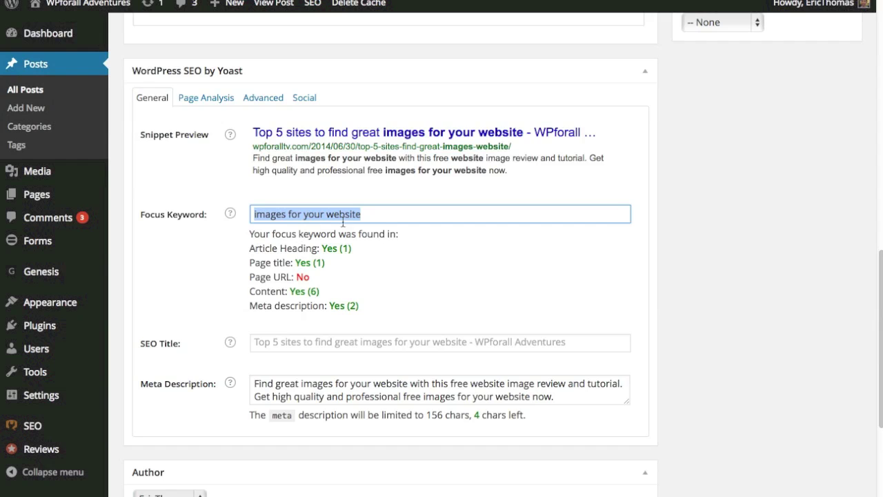
{"action": "left_click", "coordinate": [437, 246]}
{"action": "left_click_drag", "start_coordinate": [304, 214], "coordinate": [325, 221]}
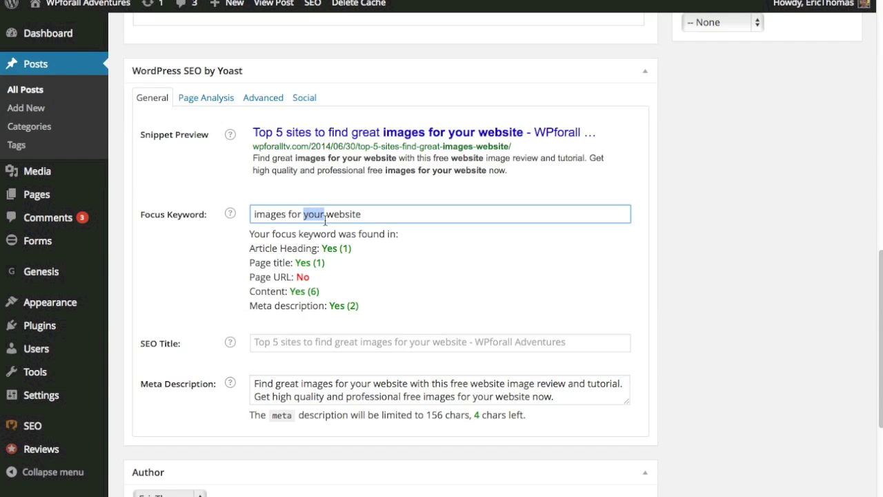
{"action": "left_click", "coordinate": [578, 279]}
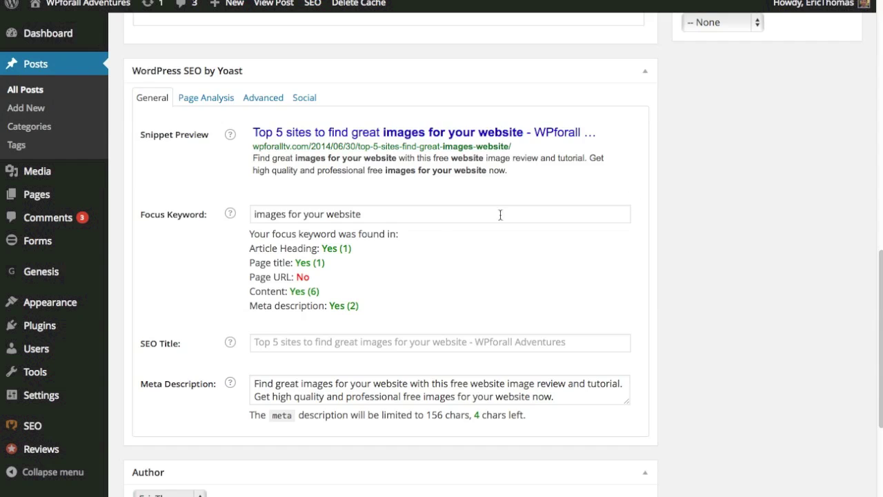
{"action": "triple_click", "coordinate": [432, 219]}
{"action": "left_click", "coordinate": [657, 247]}
{"action": "left_click_drag", "start_coordinate": [249, 244], "coordinate": [370, 247]}
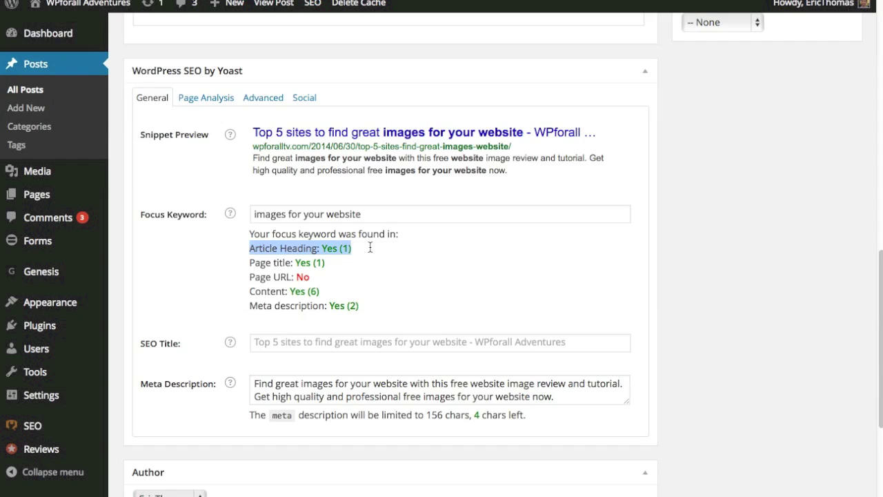
{"action": "left_click_drag", "start_coordinate": [249, 272], "coordinate": [353, 268]}
{"action": "left_click", "coordinate": [400, 267]}
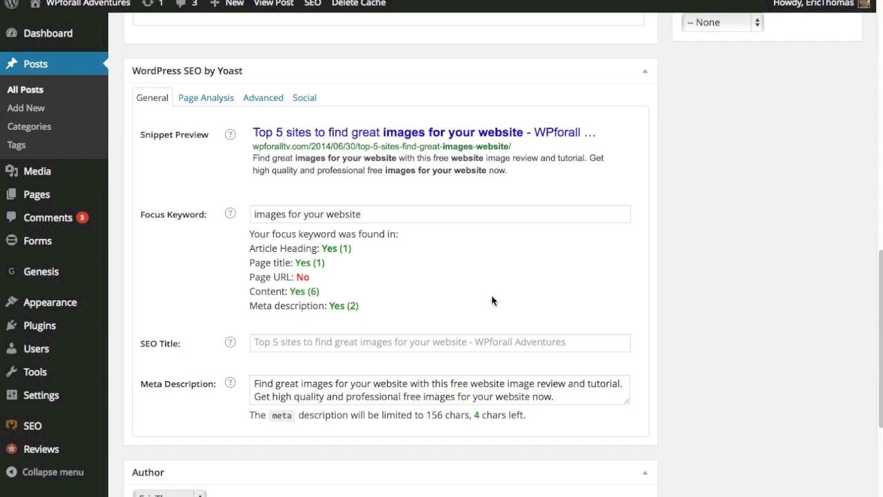
{"action": "scroll", "coordinate": [648, 345], "scroll_direction": "up", "scroll_amount": 15}
{"action": "scroll", "coordinate": [664, 338], "scroll_direction": "up", "scroll_amount": 1}
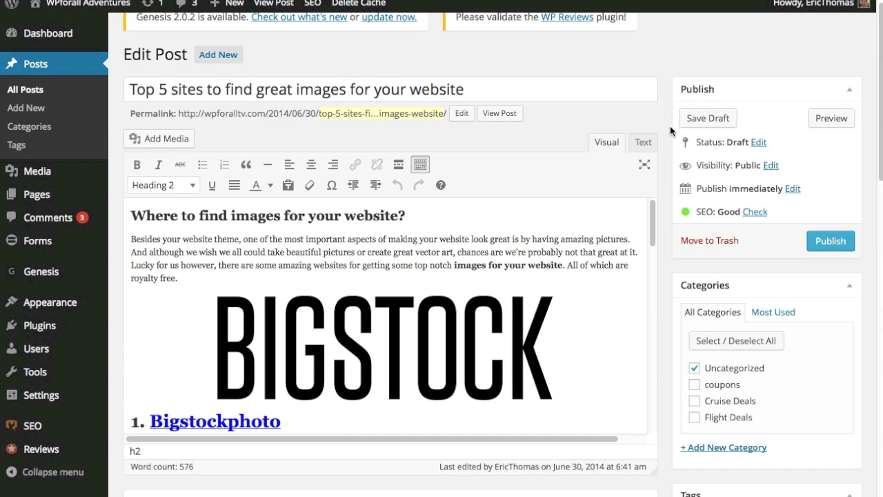
{"action": "scroll", "coordinate": [669, 129], "scroll_direction": "down", "scroll_amount": 4}
{"action": "scroll", "coordinate": [670, 129], "scroll_direction": "down", "scroll_amount": 7}
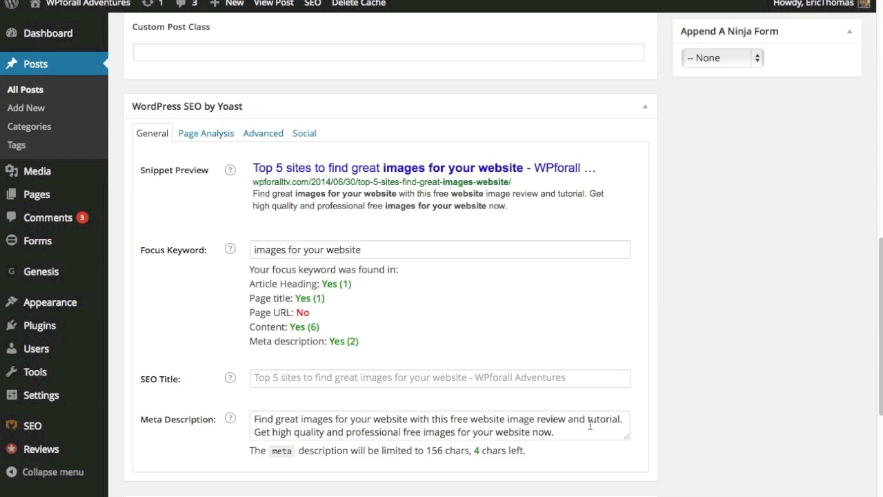
{"action": "scroll", "coordinate": [672, 407], "scroll_direction": "up", "scroll_amount": 1}
{"action": "scroll", "coordinate": [665, 381], "scroll_direction": "down", "scroll_amount": 1}
Step: Bring up the Page Analysis checklist and point out the stop words warning
{"action": "mouse_move", "coordinate": [92, 417]}
{"action": "left_click", "coordinate": [221, 138]}
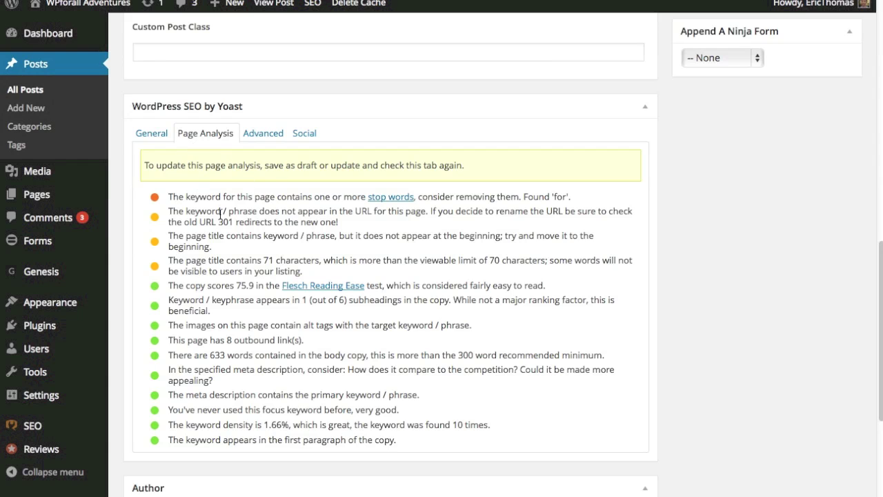
{"action": "left_click", "coordinate": [162, 138]}
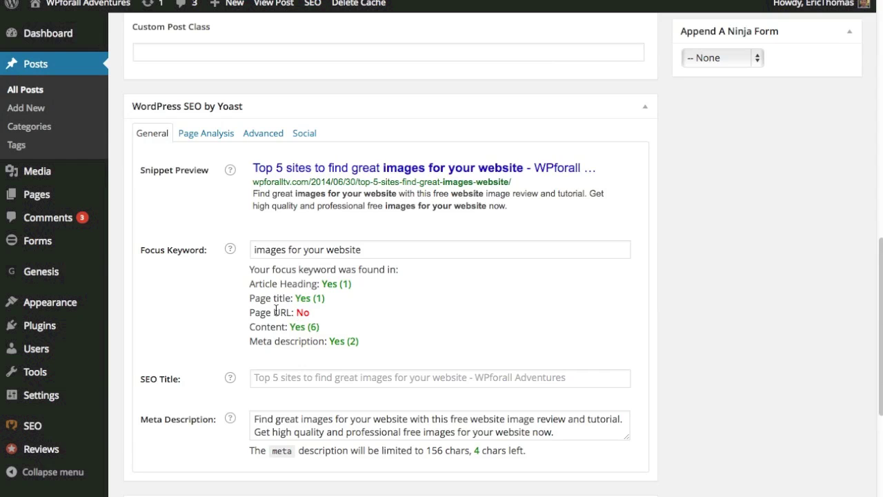
{"action": "left_click", "coordinate": [222, 138]}
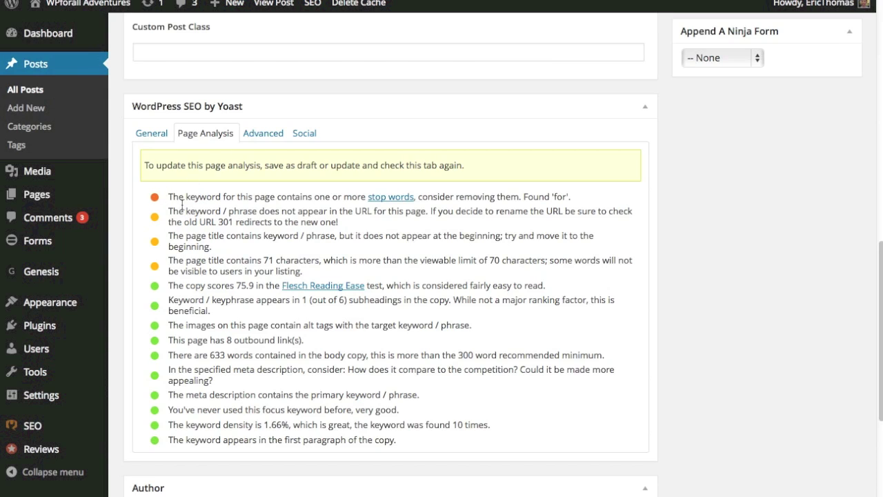
{"action": "left_click_drag", "start_coordinate": [173, 195], "coordinate": [294, 198]}
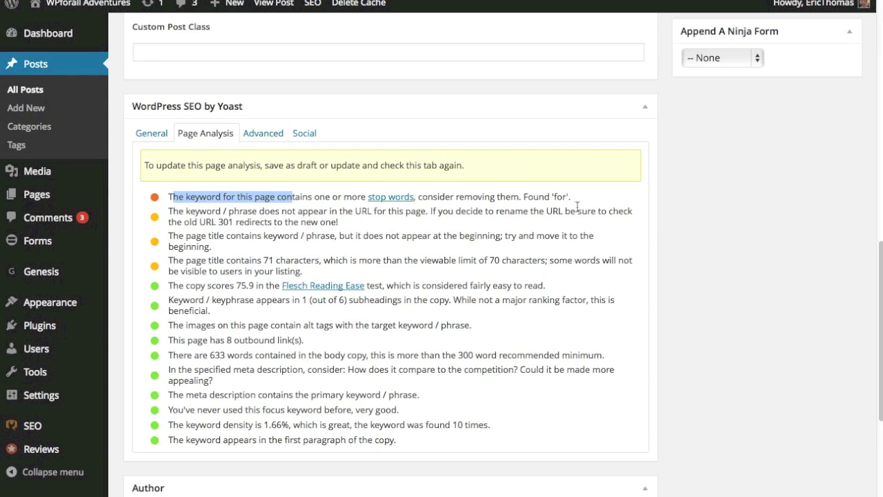
{"action": "left_click", "coordinate": [654, 201]}
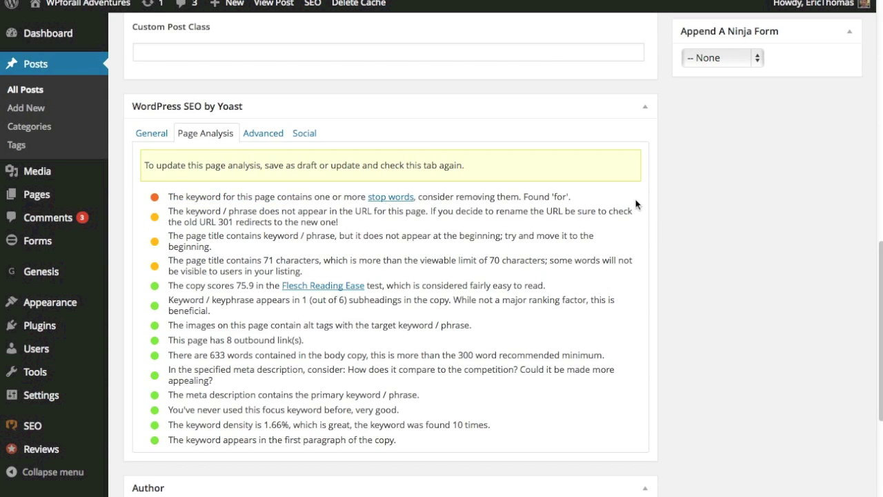
{"action": "left_click", "coordinate": [151, 134]}
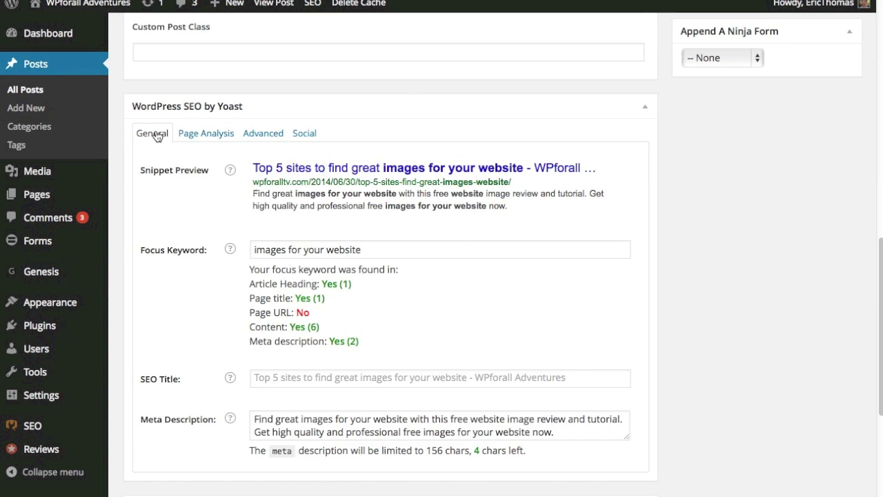
{"action": "left_click", "coordinate": [200, 133]}
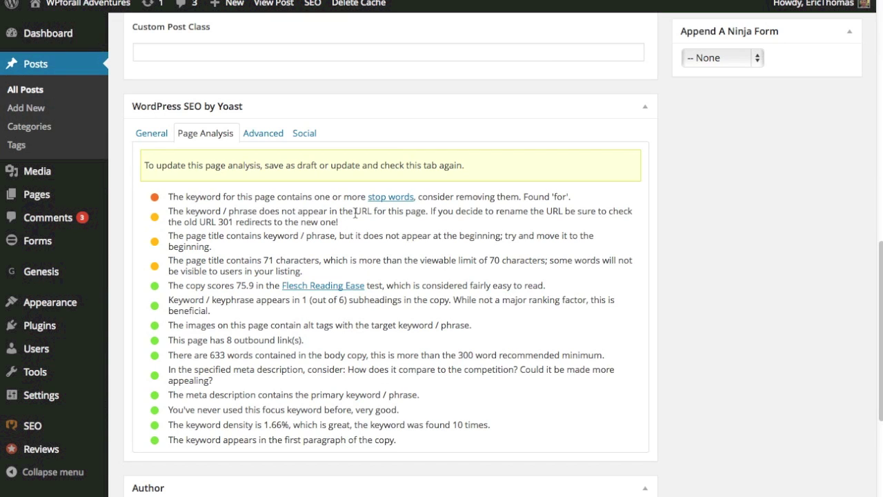
Step: Highlight the keyword-missing-from-URL note and the 71-character page title warning
{"action": "left_click_drag", "start_coordinate": [356, 217], "coordinate": [337, 222]}
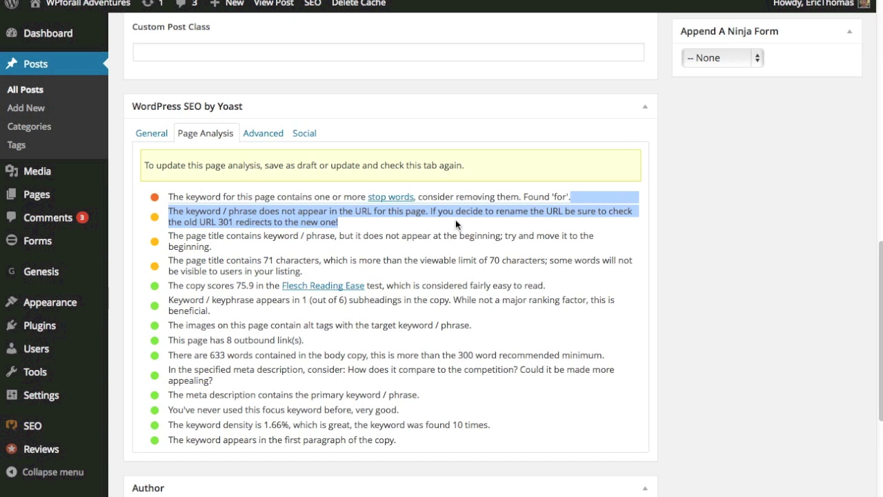
{"action": "left_click", "coordinate": [322, 259]}
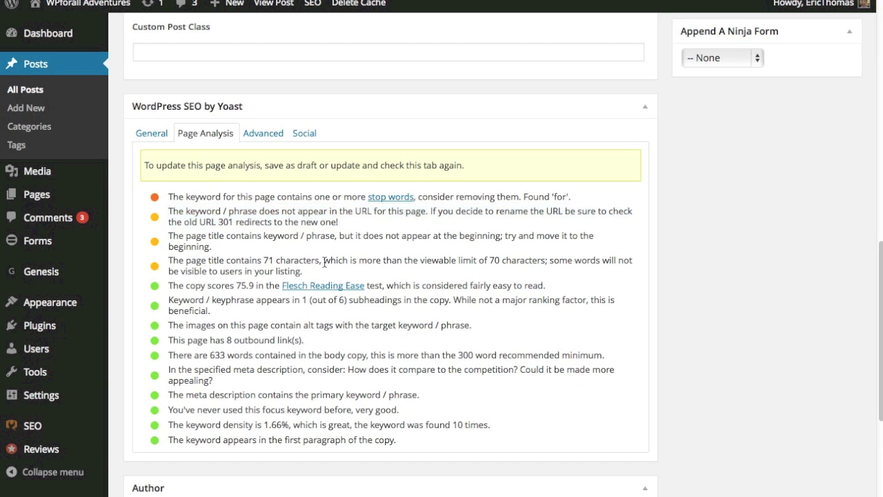
{"action": "left_click_drag", "start_coordinate": [319, 272], "coordinate": [174, 260]}
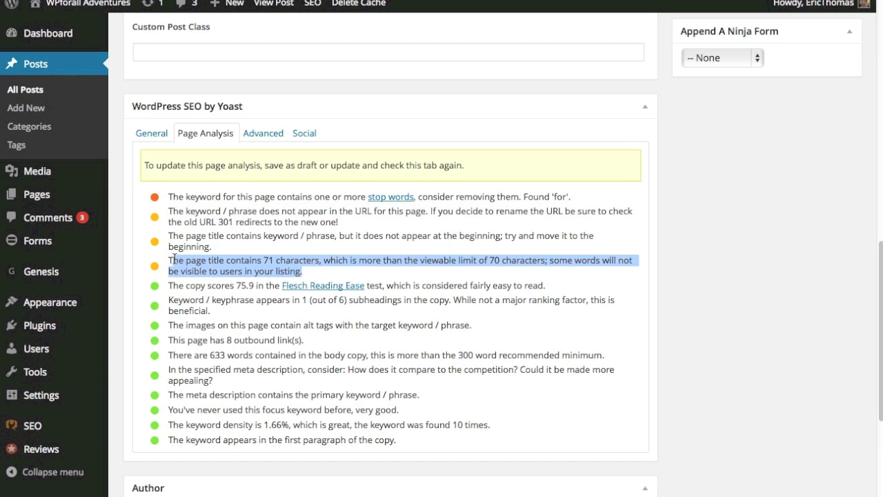
{"action": "left_click", "coordinate": [669, 251]}
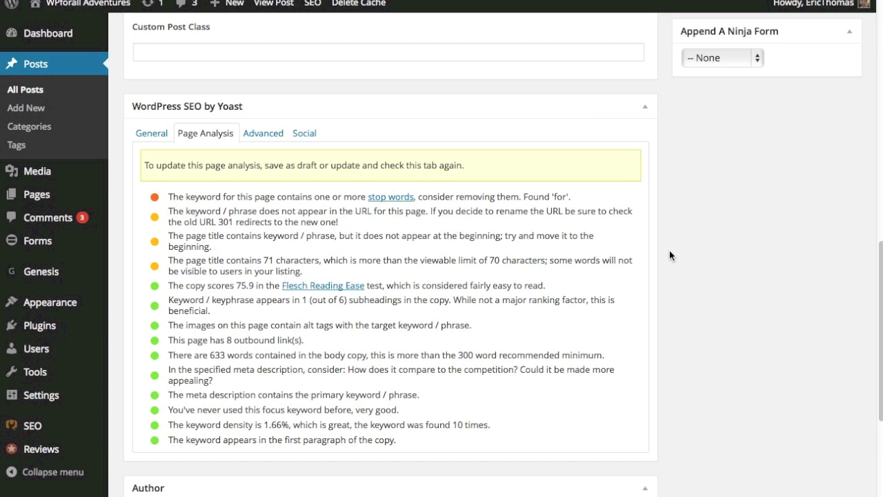
{"action": "scroll", "coordinate": [669, 250], "scroll_direction": "up", "scroll_amount": 2}
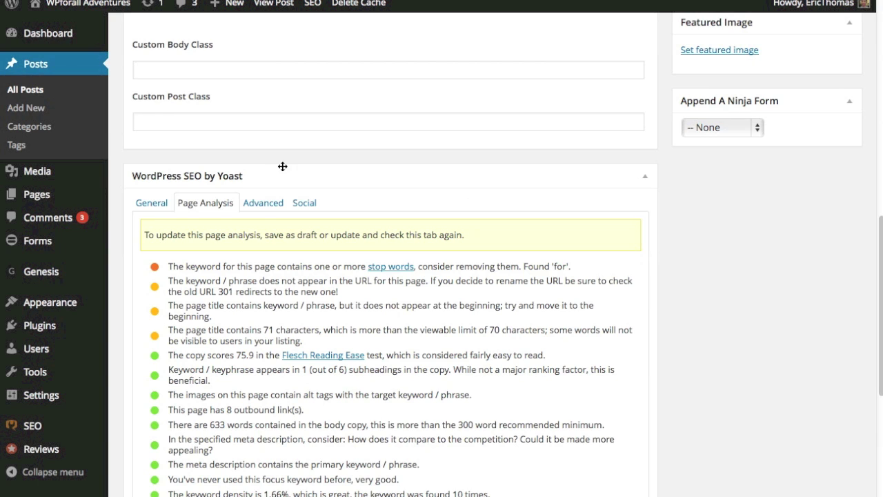
{"action": "left_click", "coordinate": [269, 204]}
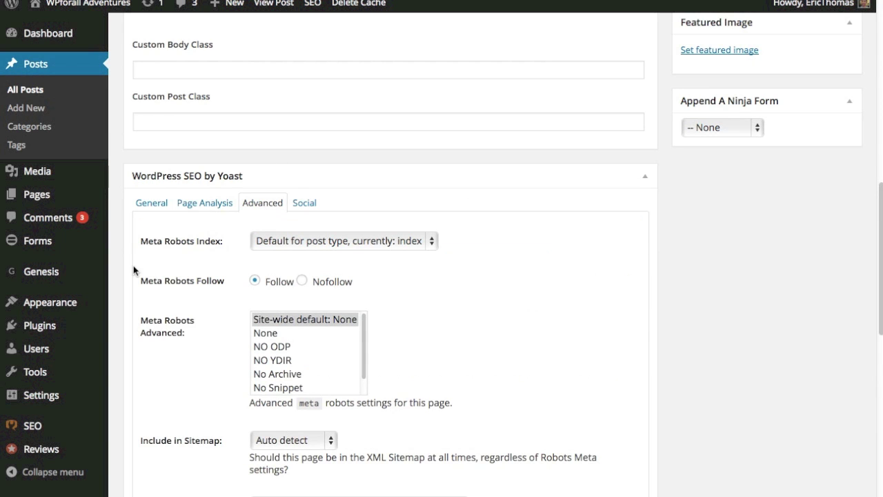
Step: Check the Social tab's Facebook Description field, then return to the General snippet view
{"action": "left_click", "coordinate": [306, 206]}
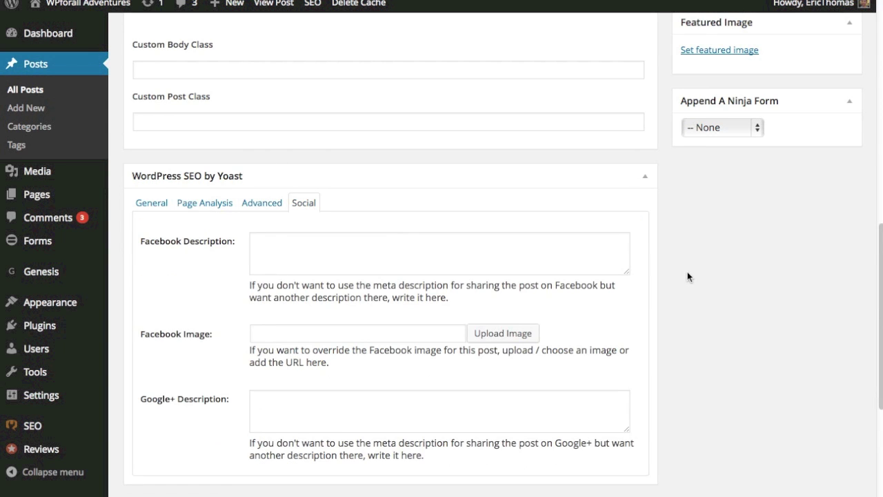
{"action": "scroll", "coordinate": [688, 276], "scroll_direction": "down", "scroll_amount": 2}
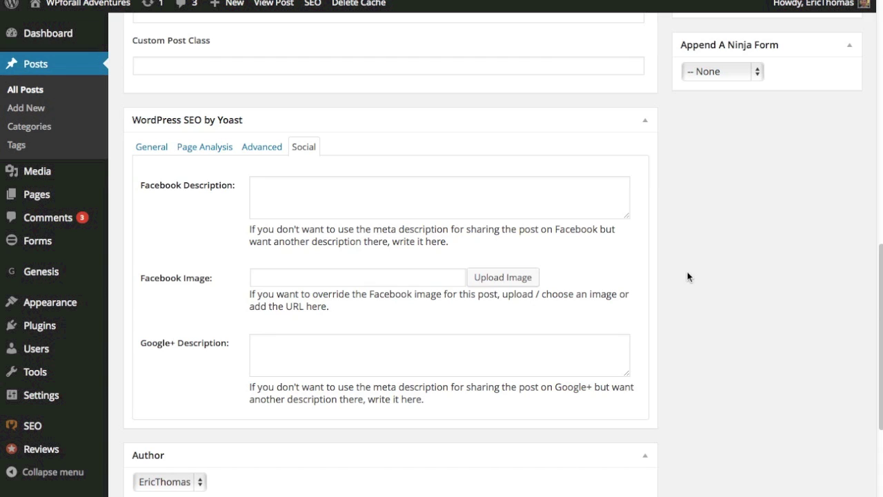
{"action": "left_click", "coordinate": [580, 211]}
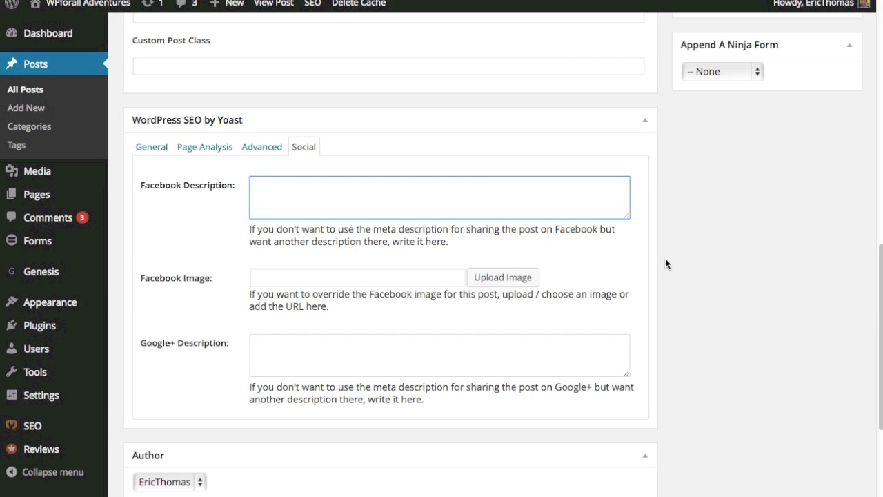
{"action": "left_click", "coordinate": [148, 147]}
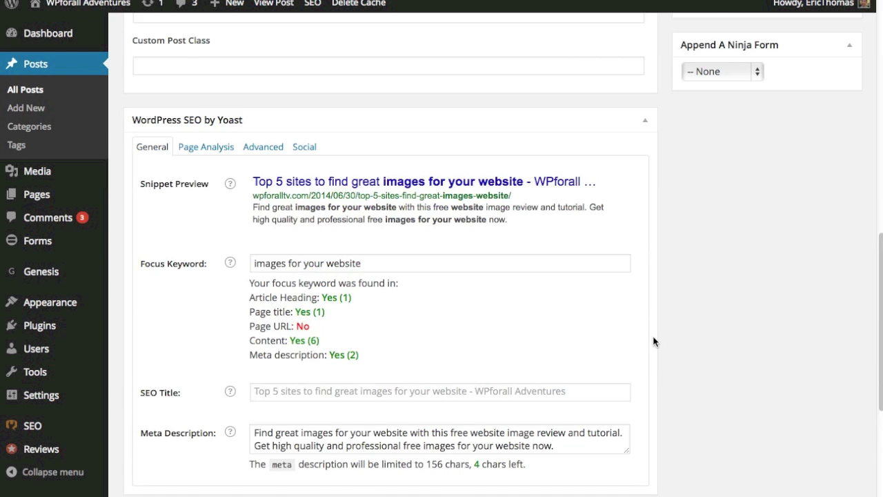
{"action": "scroll", "coordinate": [652, 335], "scroll_direction": "up", "scroll_amount": 5}
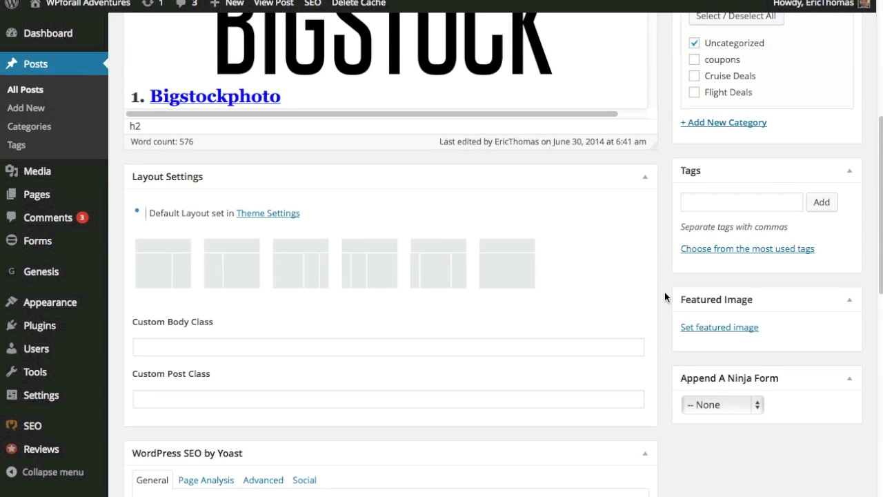
{"action": "scroll", "coordinate": [665, 290], "scroll_direction": "up", "scroll_amount": 5}
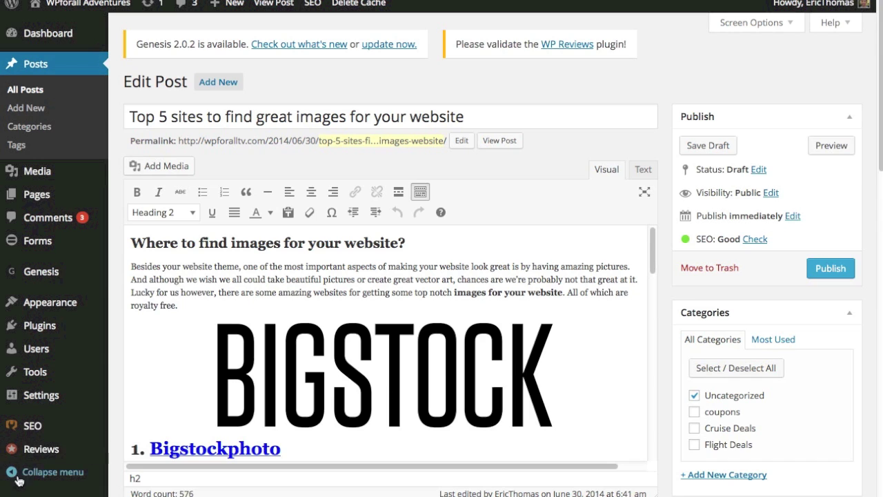
{"action": "mouse_move", "coordinate": [34, 433]}
{"action": "scroll", "coordinate": [666, 145], "scroll_direction": "down", "scroll_amount": 15}
{"action": "scroll", "coordinate": [666, 158], "scroll_direction": "up", "scroll_amount": 3}
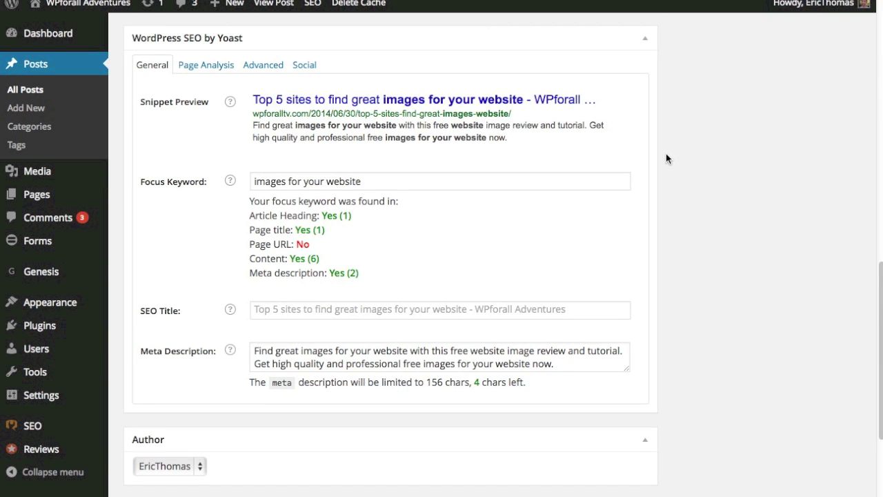
{"action": "left_click", "coordinate": [585, 181]}
{"action": "key", "text": "alt+shift+Left"}
{"action": "left_click", "coordinate": [689, 180]}
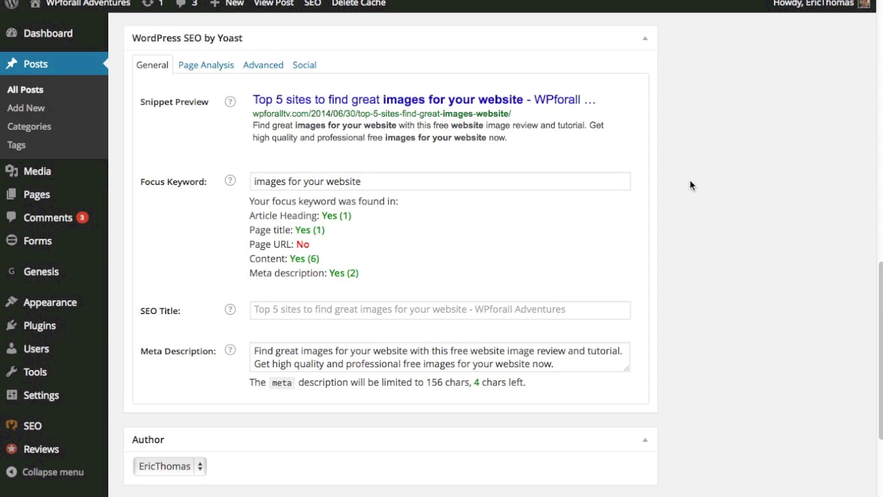